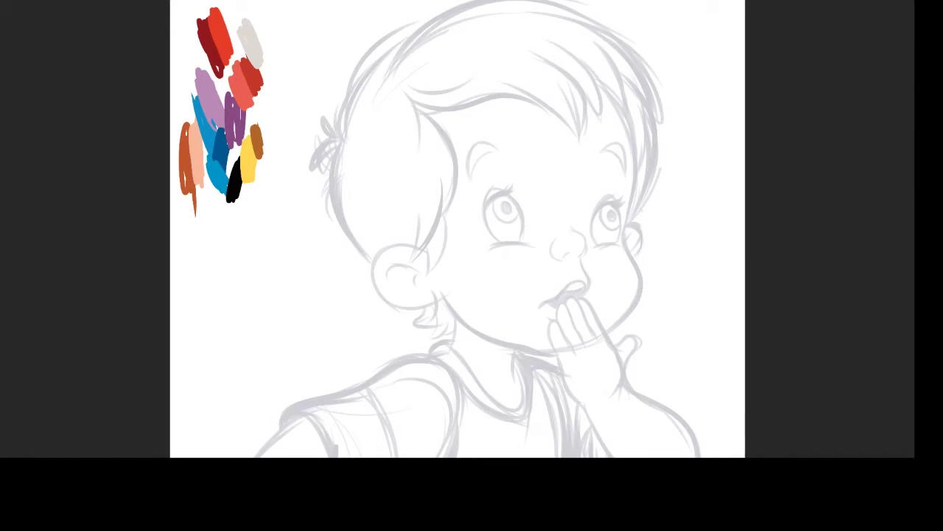
# Step: Ink the far contour of the child's forehead and cheek over the sketch with an orange-brown line
pyautogui.hotkey('ctrl', '+')
pyautogui.moveTo(665, 53)
pyautogui.mouseDown()
pyautogui.moveTo(678, 352)
pyautogui.moveTo(662, 367)
pyautogui.mouseUp()
pyautogui.scroll(-1, 662, 367)
# Step: Ink the raised hand in orange-brown, tracing the fingers, the outer palm edge and the thumb
pyautogui.moveTo(592, 346)
pyautogui.mouseDown()
pyautogui.moveTo(618, 408)
pyautogui.moveTo(613, 347)
pyautogui.mouseUp()
pyautogui.moveTo(590, 299)
pyautogui.mouseDown()
pyautogui.moveTo(611, 298)
pyautogui.moveTo(625, 335)
pyautogui.mouseUp()
pyautogui.moveTo(604, 281)
pyautogui.mouseDown()
pyautogui.moveTo(640, 334)
pyautogui.moveTo(660, 408)
pyautogui.moveTo(676, 387)
pyautogui.moveTo(669, 348)
pyautogui.mouseUp()
pyautogui.hotkey('ctrl', 'z')
pyautogui.moveTo(667, 334)
pyautogui.mouseDown()
pyautogui.moveTo(687, 319)
pyautogui.moveTo(679, 369)
pyautogui.mouseUp()
pyautogui.hotkey('ctrl', 'z')
pyautogui.moveTo(617, 406); pyautogui.dragTo(632, 413)
pyautogui.moveTo(668, 334); pyautogui.dragTo(680, 367)
# Step: Ink the lips, the line above the mouth and the nose in orange-brown
pyautogui.moveTo(568, 280); pyautogui.dragTo(631, 257)
pyautogui.moveTo(622, 213); pyautogui.dragTo(631, 258)
pyautogui.moveTo(579, 274); pyautogui.dragTo(595, 274)
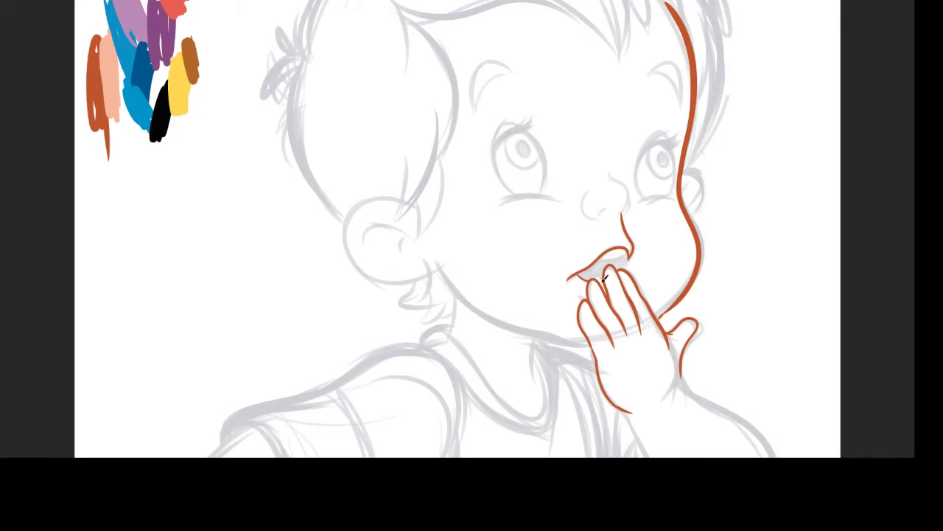
pyautogui.moveTo(587, 193); pyautogui.dragTo(598, 217)
pyautogui.moveTo(611, 174); pyautogui.dragTo(615, 218)
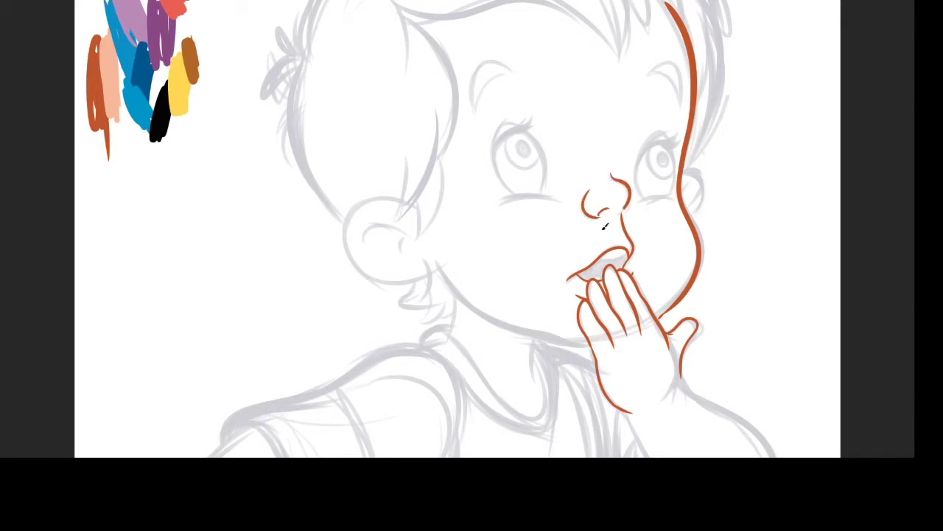
pyautogui.hotkey('ctrl', 'z')
pyautogui.moveTo(615, 174)
pyautogui.mouseDown()
pyautogui.moveTo(617, 216)
pyautogui.moveTo(681, 197)
pyautogui.moveTo(672, 196)
pyautogui.mouseUp()
pyautogui.hotkey('ctrl', 'z')
pyautogui.moveTo(499, 204); pyautogui.dragTo(547, 197)
pyautogui.hotkey('ctrl', 'z')
pyautogui.hotkey('ctrl', 'z')
pyautogui.moveTo(640, 206); pyautogui.dragTo(666, 195)
pyautogui.moveTo(498, 203); pyautogui.dragTo(542, 195)
pyautogui.hotkey('ctrl', 'z')
pyautogui.hotkey('ctrl', 'shift', 'z')
pyautogui.hotkey('ctrl', 'z')
pyautogui.hotkey('ctrl', 'z')
pyautogui.moveTo(508, 200); pyautogui.dragTo(547, 200)
pyautogui.moveTo(646, 208); pyautogui.dragTo(675, 196)
pyautogui.hotkey('ctrl', 'z')
pyautogui.hotkey('ctrl', 'z')
pyautogui.moveTo(401, 238); pyautogui.dragTo(400, 256)
pyautogui.moveTo(403, 200); pyautogui.dragTo(436, 271)
pyautogui.moveTo(408, 234)
pyautogui.mouseDown()
pyautogui.moveTo(384, 225)
pyautogui.moveTo(368, 239)
pyautogui.mouseUp()
pyautogui.hotkey('ctrl', 'z')
pyautogui.hotkey('ctrl', 'z')
pyautogui.hotkey('ctrl', 'z')
# Step: Ink the far ear, the near ear with its inner folds and the jawline in orange-brown
pyautogui.moveTo(681, 193)
pyautogui.mouseDown()
pyautogui.moveTo(701, 197)
pyautogui.moveTo(688, 213)
pyautogui.mouseUp()
pyautogui.moveTo(367, 243); pyautogui.dragTo(410, 241)
pyautogui.moveTo(406, 196)
pyautogui.mouseDown()
pyautogui.moveTo(436, 272)
pyautogui.moveTo(405, 193)
pyautogui.mouseUp()
pyautogui.hotkey('ctrl', 'z')
pyautogui.moveTo(436, 271); pyautogui.dragTo(586, 339)
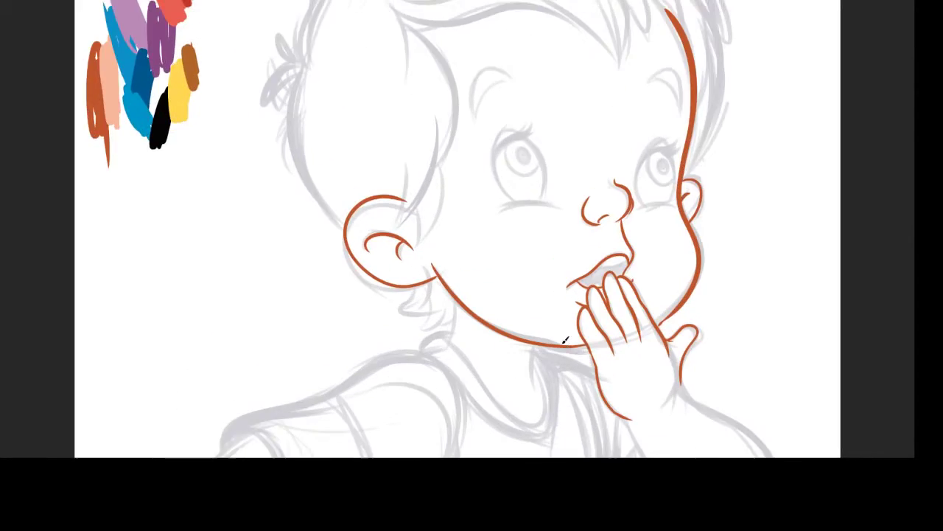
pyautogui.hotkey('ctrl', '-')
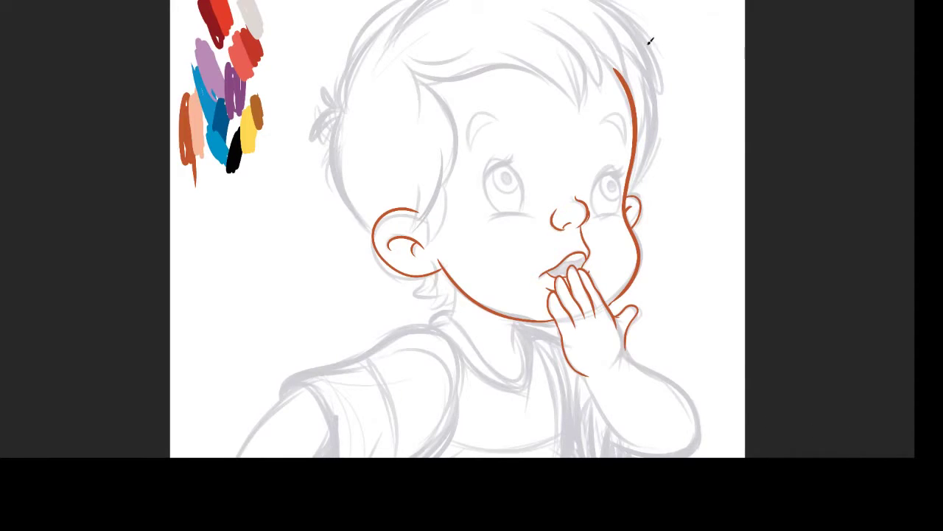
pyautogui.hotkey('ctrl', '+')
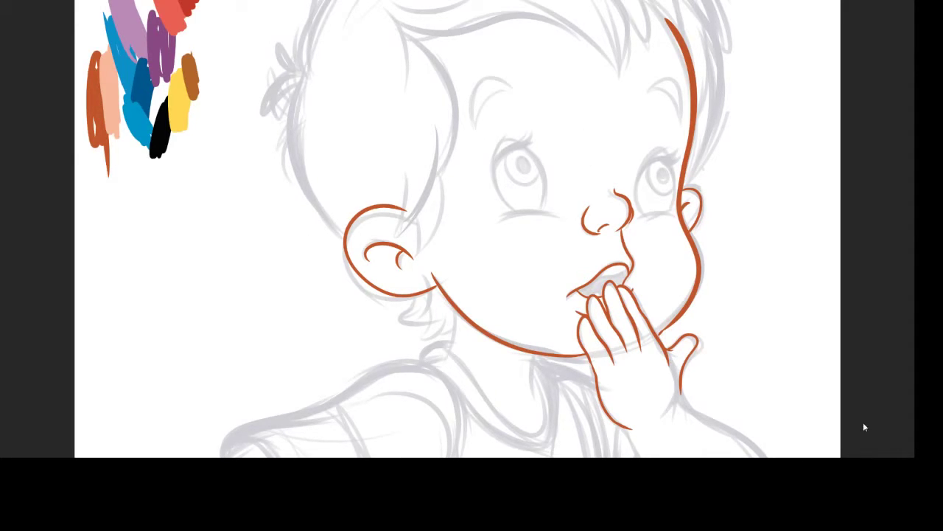
# Step: Redraw the near ear's outline and the jawline, and add the upper eyelid creases above both eyes
pyautogui.hotkey('ctrl', 'z')
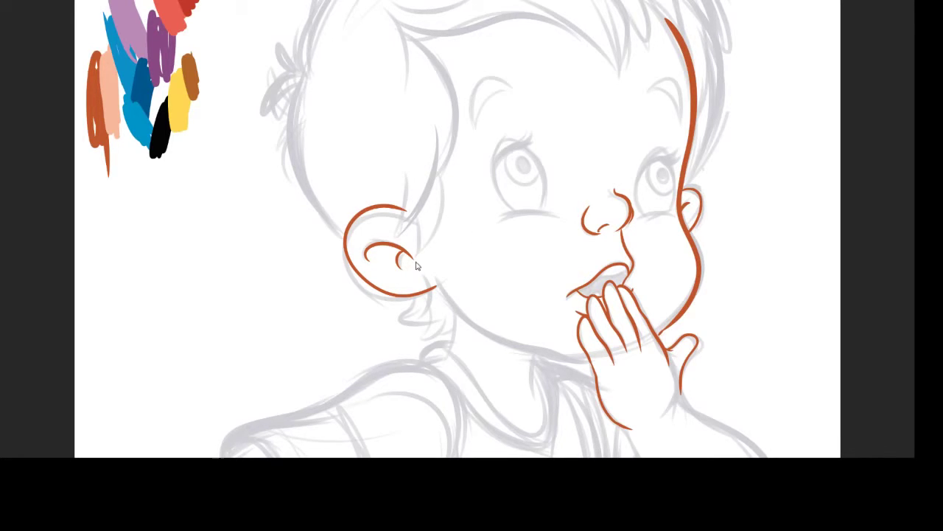
pyautogui.hotkey('ctrl', 'z')
pyautogui.moveTo(416, 227); pyautogui.dragTo(430, 293)
pyautogui.scroll(1, 450, 276)
pyautogui.moveTo(493, 163); pyautogui.dragTo(516, 152)
pyautogui.moveTo(643, 169); pyautogui.dragTo(666, 159)
pyautogui.moveTo(435, 293); pyautogui.dragTo(579, 361)
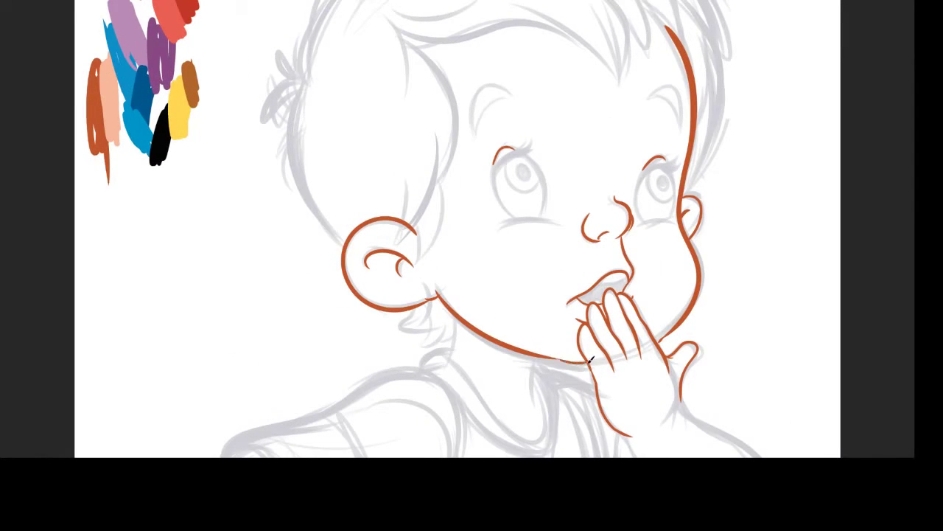
# Step: Ink the neck lines and the forearm of the raised arm in orange-brown
pyautogui.hotkey('ctrl', '-')
pyautogui.hotkey('ctrl', '-')
pyautogui.hotkey('ctrl', '+')
pyautogui.moveTo(457, 316); pyautogui.dragTo(455, 341)
pyautogui.hotkey('ctrl', '-')
pyautogui.moveTo(517, 344)
pyautogui.mouseDown()
pyautogui.moveTo(514, 379)
pyautogui.moveTo(616, 392)
pyautogui.mouseUp()
pyautogui.hotkey('ctrl', 'z')
pyautogui.moveTo(568, 333); pyautogui.dragTo(619, 387)
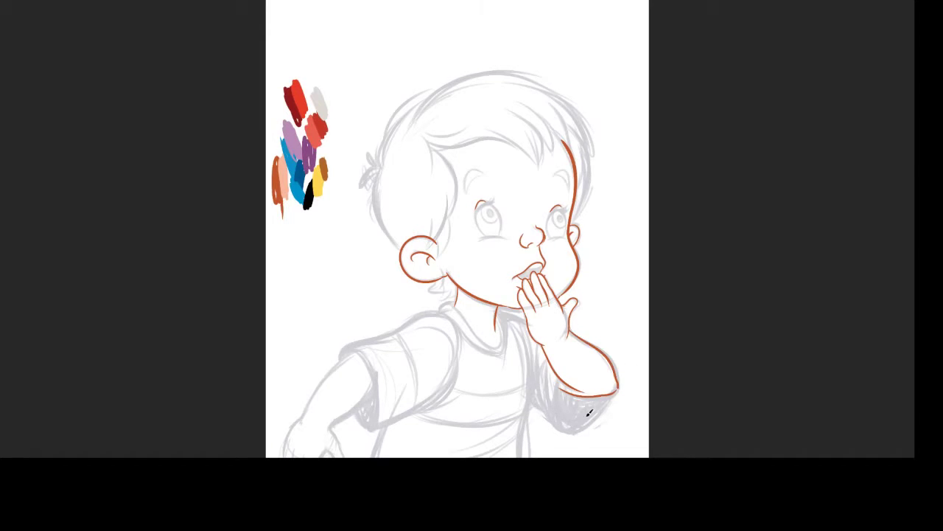
# Step: Ink the lowered arm and its hand in orange-brown, including the fingers and thumb
pyautogui.hotkey('ctrl', '-')
pyautogui.moveTo(358, 378); pyautogui.dragTo(354, 393)
pyautogui.hotkey('ctrl', '+')
pyautogui.hotkey('ctrl', '+')
pyautogui.moveTo(386, 442); pyautogui.dragTo(449, 146)
pyautogui.moveTo(450, 289); pyautogui.dragTo(493, 397)
pyautogui.moveTo(361, 366); pyautogui.dragTo(321, 368)
pyautogui.moveTo(316, 411); pyautogui.dragTo(313, 359)
pyautogui.moveTo(307, 393)
pyautogui.mouseDown()
pyautogui.moveTo(328, 320)
pyautogui.moveTo(402, 230)
pyautogui.mouseUp()
pyautogui.moveTo(369, 338); pyautogui.dragTo(436, 273)
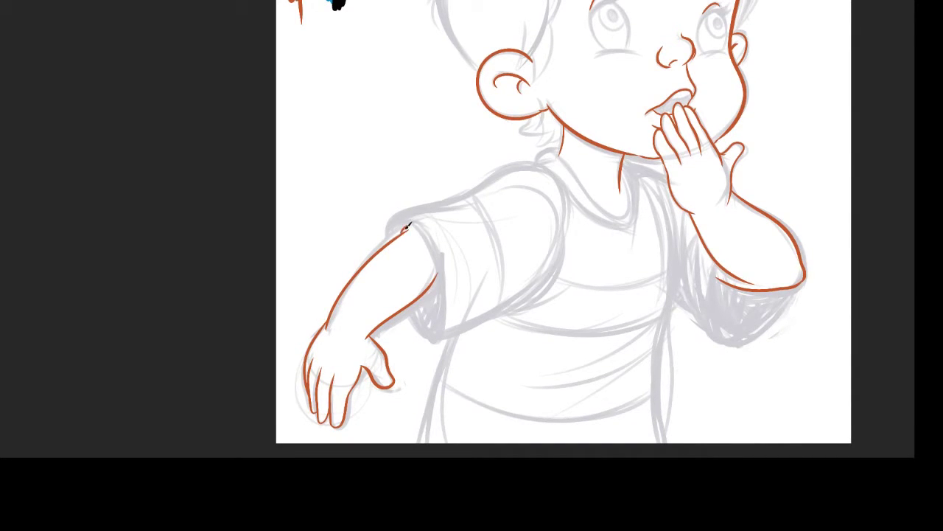
pyautogui.moveTo(406, 229); pyautogui.dragTo(410, 237)
# Step: Ink the near sleeve, shoulder, collar and far front edge of the shirt in dark blue
pyautogui.moveTo(600, 194); pyautogui.dragTo(591, 293)
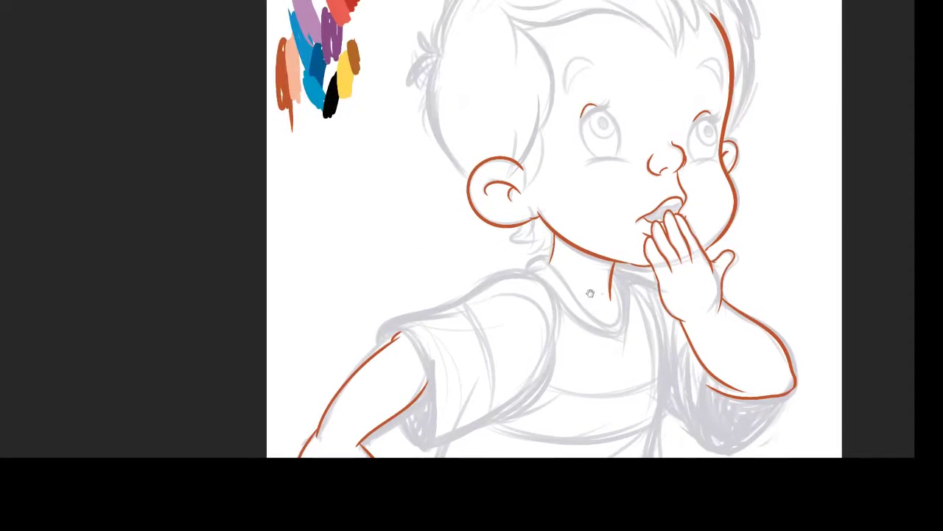
pyautogui.moveTo(381, 343)
pyautogui.mouseDown()
pyautogui.moveTo(434, 404)
pyautogui.moveTo(411, 433)
pyautogui.mouseUp()
pyautogui.hotkey('ctrl', 'z')
pyautogui.moveTo(434, 401)
pyautogui.mouseDown()
pyautogui.moveTo(433, 418)
pyautogui.moveTo(411, 432)
pyautogui.moveTo(531, 380)
pyautogui.mouseUp()
pyautogui.hotkey('ctrl', 'z')
pyautogui.moveTo(434, 446)
pyautogui.mouseDown()
pyautogui.moveTo(541, 368)
pyautogui.moveTo(549, 338)
pyautogui.mouseUp()
pyautogui.moveTo(381, 346)
pyautogui.mouseDown()
pyautogui.moveTo(398, 317)
pyautogui.moveTo(594, 313)
pyautogui.moveTo(619, 282)
pyautogui.mouseUp()
pyautogui.moveTo(547, 254); pyautogui.dragTo(529, 263)
pyautogui.moveTo(623, 270)
pyautogui.mouseDown()
pyautogui.moveTo(667, 407)
pyautogui.moveTo(662, 446)
pyautogui.mouseUp()
pyautogui.moveTo(622, 275); pyautogui.dragTo(659, 283)
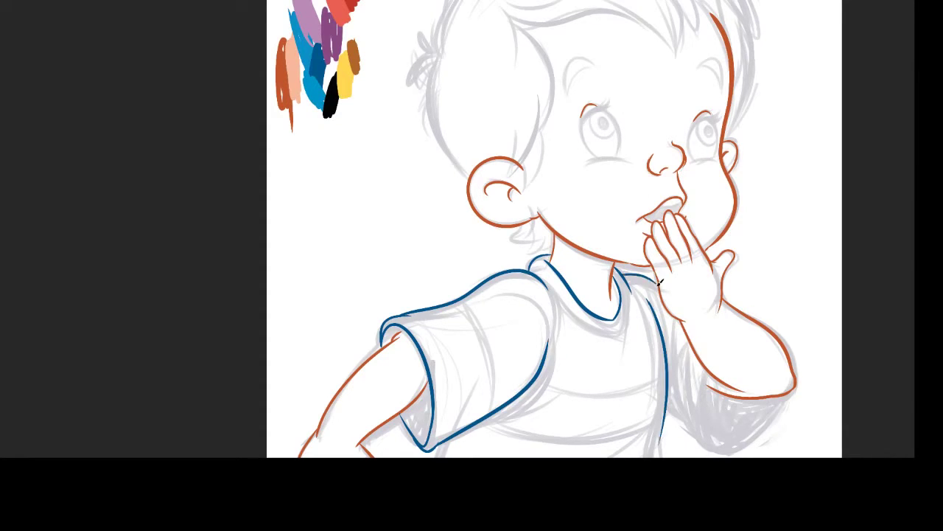
# Step: Ink the far sleeve around the raised arm and the fabric folds beside it in dark blue
pyautogui.moveTo(604, 383); pyautogui.dragTo(467, 290)
pyautogui.moveTo(572, 281)
pyautogui.mouseDown()
pyautogui.moveTo(646, 303)
pyautogui.moveTo(559, 352)
pyautogui.mouseUp()
pyautogui.hotkey('ctrl', 'z')
pyautogui.moveTo(621, 334)
pyautogui.mouseDown()
pyautogui.moveTo(574, 359)
pyautogui.moveTo(548, 317)
pyautogui.mouseUp()
pyautogui.moveTo(542, 289); pyautogui.dragTo(551, 330)
pyautogui.moveTo(520, 208); pyautogui.dragTo(532, 288)
pyautogui.moveTo(543, 230); pyautogui.dragTo(560, 315)
pyautogui.moveTo(583, 357); pyautogui.dragTo(634, 315)
# Step: Ink the shirt body in dark blue, adding the side edges, the sleeve and chest bands and the folds
pyautogui.hotkey('ctrl', '-')
pyautogui.moveTo(363, 312); pyautogui.dragTo(337, 385)
pyautogui.moveTo(508, 283); pyautogui.dragTo(497, 385)
pyautogui.moveTo(506, 303); pyautogui.dragTo(479, 344)
pyautogui.moveTo(509, 272); pyautogui.dragTo(486, 350)
pyautogui.moveTo(441, 211); pyautogui.dragTo(484, 232)
pyautogui.moveTo(394, 296); pyautogui.dragTo(504, 299)
pyautogui.moveTo(351, 343); pyautogui.dragTo(360, 383)
pyautogui.moveTo(351, 342); pyautogui.dragTo(492, 358)
pyautogui.moveTo(366, 222)
pyautogui.mouseDown()
pyautogui.moveTo(388, 253)
pyautogui.moveTo(394, 296)
pyautogui.mouseUp()
pyautogui.moveTo(519, 287); pyautogui.dragTo(521, 249)
# Step: Sample black from the painted swatches and ink both eyes with their outlines, upper lashes and pupils
pyautogui.hotkey('ctrl', '+')
pyautogui.scroll(4, 14, 285)
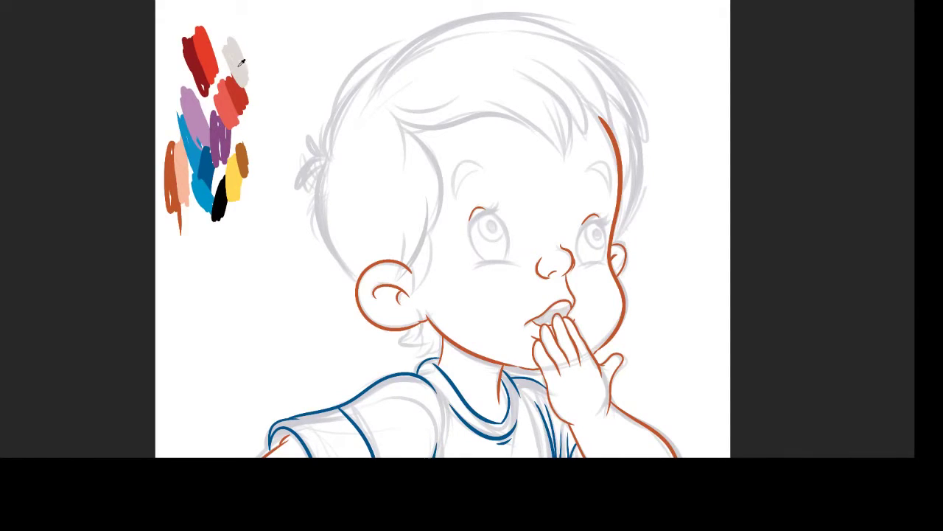
pyautogui.keyDown('alt'); pyautogui.click(221, 204); pyautogui.keyUp('alt')
pyautogui.moveTo(485, 261); pyautogui.dragTo(499, 203)
pyautogui.moveTo(590, 228); pyautogui.dragTo(583, 261)
pyautogui.moveTo(581, 230)
pyautogui.mouseDown()
pyautogui.moveTo(611, 212)
pyautogui.moveTo(603, 261)
pyautogui.mouseUp()
pyautogui.moveTo(492, 212); pyautogui.dragTo(505, 259)
pyautogui.hotkey('ctrl', 'z')
pyautogui.hotkey('ctrl', 'z')
pyautogui.hotkey('ctrl', 'z')
pyautogui.hotkey('ctrl', 'z')
pyautogui.hotkey('ctrl', 'z')
pyautogui.hotkey('ctrl', 'z')
pyautogui.moveTo(487, 223); pyautogui.dragTo(488, 229)
pyautogui.moveTo(593, 229); pyautogui.dragTo(594, 235)
pyautogui.hotkey('ctrl', 'z')
pyautogui.hotkey('ctrl', 'z')
pyautogui.moveTo(486, 223); pyautogui.dragTo(487, 228)
pyautogui.hotkey('ctrl', 'z')
pyautogui.moveTo(595, 224); pyautogui.dragTo(603, 229)
pyautogui.hotkey('ctrl', 'z')
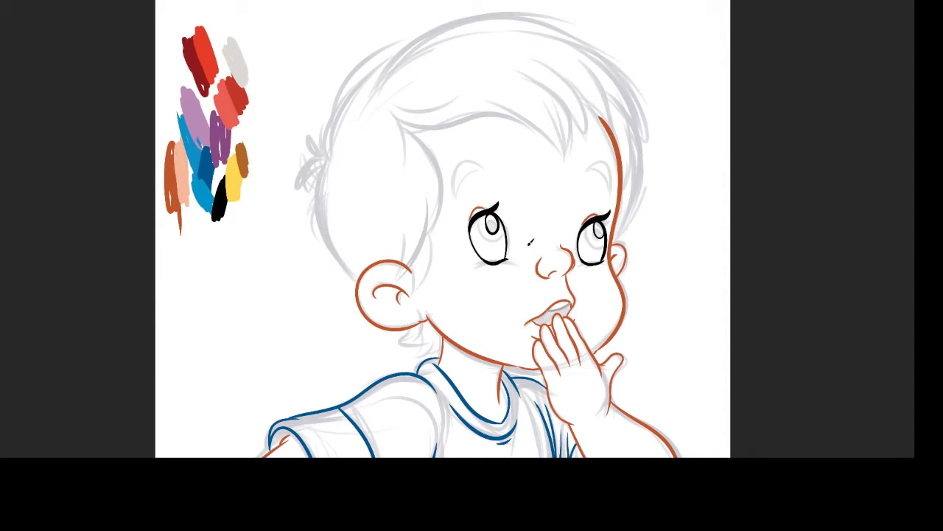
# Step: Complete the lower eye outlines and ink the sideburn, side hairline and back of the head in black
pyautogui.moveTo(487, 262); pyautogui.dragTo(469, 233)
pyautogui.moveTo(587, 264); pyautogui.dragTo(578, 236)
pyautogui.moveTo(406, 230); pyautogui.dragTo(418, 281)
pyautogui.moveTo(435, 221); pyautogui.dragTo(420, 283)
pyautogui.moveTo(390, 110); pyautogui.dragTo(435, 221)
pyautogui.moveTo(312, 190); pyautogui.dragTo(359, 280)
pyautogui.moveTo(328, 159); pyautogui.dragTo(314, 190)
# Step: Ink both eyebrows and the small hair tufts at the nape in black
pyautogui.moveTo(480, 171); pyautogui.dragTo(457, 203)
pyautogui.moveTo(589, 171); pyautogui.dragTo(612, 195)
pyautogui.moveTo(423, 321)
pyautogui.mouseDown()
pyautogui.moveTo(399, 344)
pyautogui.moveTo(406, 346)
pyautogui.mouseUp()
pyautogui.moveTo(442, 336); pyautogui.dragTo(435, 360)
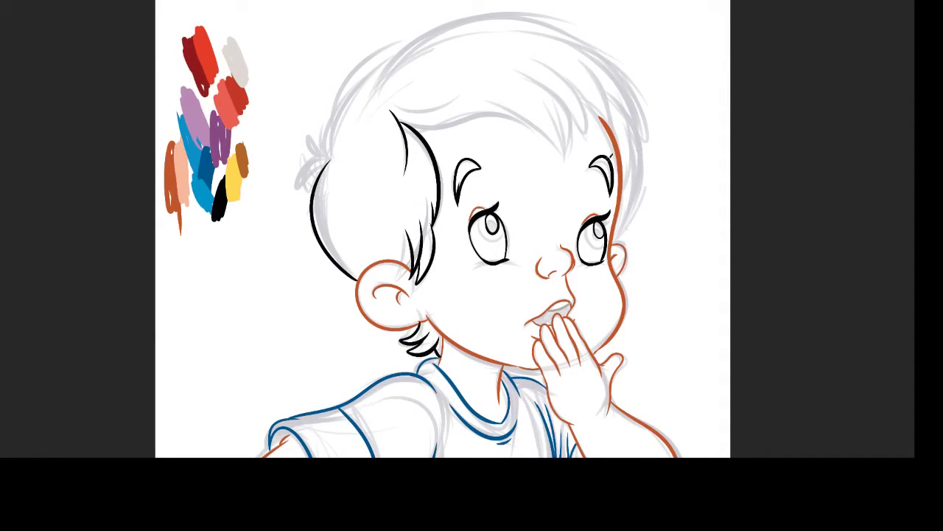
# Step: Ink the fringe locks, the hair along the far temple and the tuft behind the head in black
pyautogui.moveTo(398, 118); pyautogui.dragTo(557, 141)
pyautogui.moveTo(494, 75); pyautogui.dragTo(554, 140)
pyautogui.moveTo(535, 81); pyautogui.dragTo(580, 137)
pyautogui.moveTo(544, 53); pyautogui.dragTo(585, 140)
pyautogui.moveTo(602, 118)
pyautogui.mouseDown()
pyautogui.moveTo(625, 146)
pyautogui.moveTo(611, 244)
pyautogui.mouseUp()
pyautogui.moveTo(643, 95); pyautogui.dragTo(628, 188)
pyautogui.moveTo(329, 122); pyautogui.dragTo(310, 174)
# Step: Ink the top outline of the hair and the inner strands across the crown and parting in black
pyautogui.moveTo(649, 109)
pyautogui.mouseDown()
pyautogui.moveTo(401, 37)
pyautogui.moveTo(330, 145)
pyautogui.moveTo(443, 26)
pyautogui.mouseUp()
pyautogui.moveTo(393, 47); pyautogui.dragTo(363, 84)
pyautogui.moveTo(495, 28); pyautogui.dragTo(568, 37)
pyautogui.moveTo(342, 127); pyautogui.dragTo(332, 154)
pyautogui.moveTo(383, 110)
pyautogui.mouseDown()
pyautogui.moveTo(460, 90)
pyautogui.moveTo(440, 114)
pyautogui.mouseUp()
pyautogui.moveTo(575, 47)
pyautogui.mouseDown()
pyautogui.moveTo(612, 83)
pyautogui.moveTo(624, 118)
pyautogui.mouseUp()
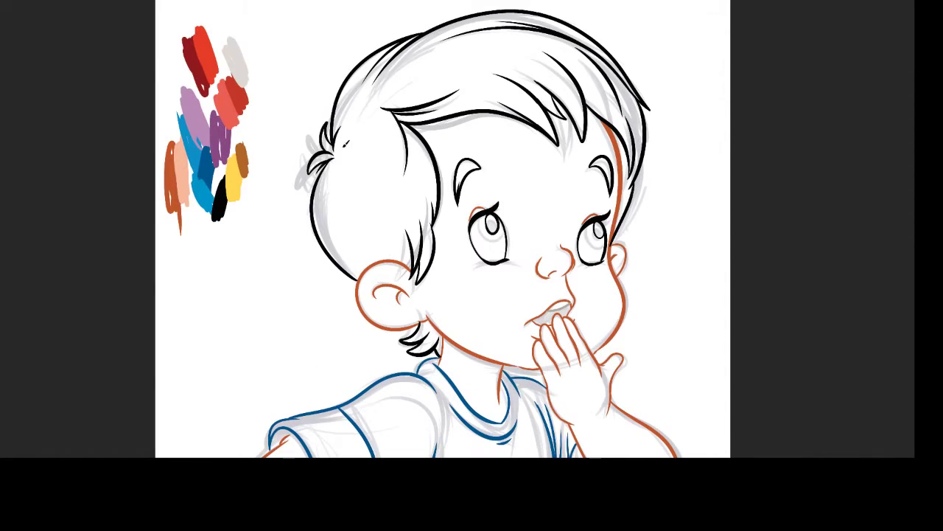
pyautogui.hotkey('ctrl', '-')
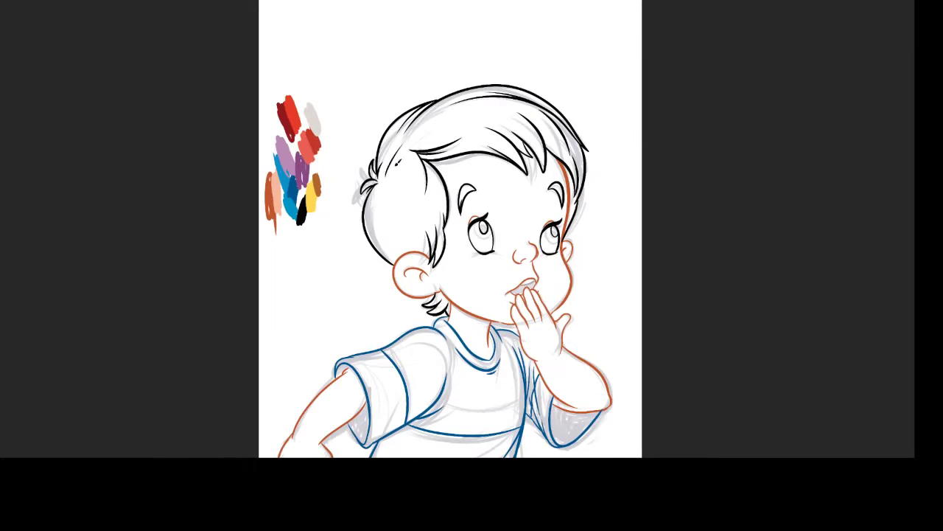
pyautogui.hotkey('ctrl', '-')
pyautogui.hotkey('ctrl', '+')
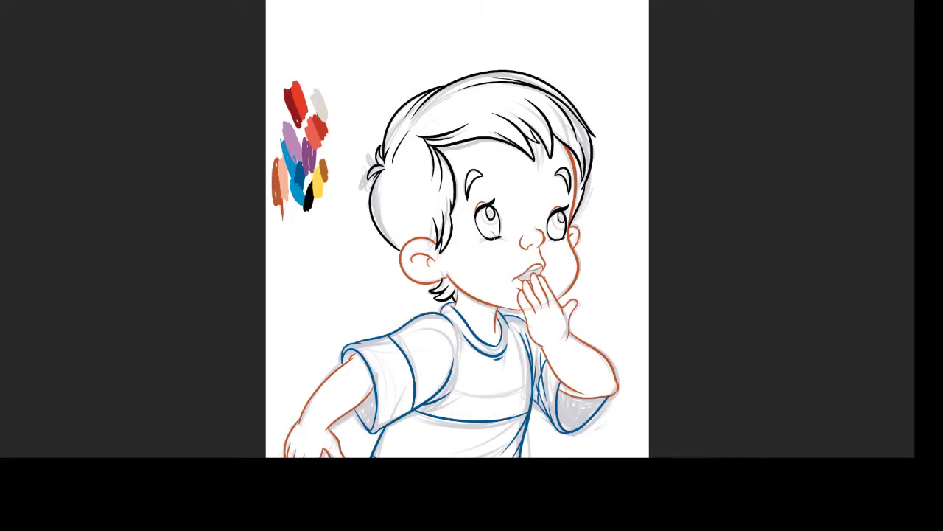
# Step: Draw the curved iris lines in both eyes in blue
pyautogui.hotkey('ctrl', 'z')
pyautogui.hotkey('ctrl', 'z')
pyautogui.hotkey('ctrl', 'shift', 'z')
pyautogui.moveTo(480, 212); pyautogui.dragTo(499, 220)
pyautogui.hotkey('ctrl', 'z')
pyautogui.moveTo(556, 214); pyautogui.dragTo(566, 220)
# Step: Hide the grey rough sketch beneath the coloured line art
pyautogui.hotkey('ctrl', '-')
pyautogui.hotkey('ctrl', '+')
pyautogui.hotkey('ctrl', '-')
pyautogui.hotkey('ctrl', '+')
pyautogui.click(850, 212)
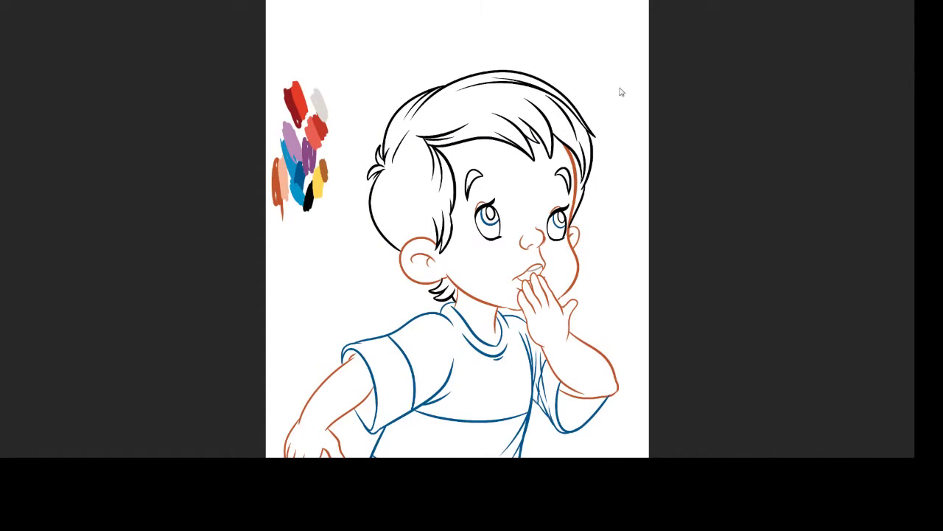
# Step: Close the gaps in the orange-brown cheek and chin outlines and fill the face with flat peach skin colour
pyautogui.click(571, 258)
pyautogui.hotkey('ctrl', 'z')
pyautogui.click(59, 168)
pyautogui.moveTo(557, 303); pyautogui.dragTo(567, 286)
pyautogui.moveTo(515, 304); pyautogui.dragTo(525, 309)
pyautogui.click(560, 277)
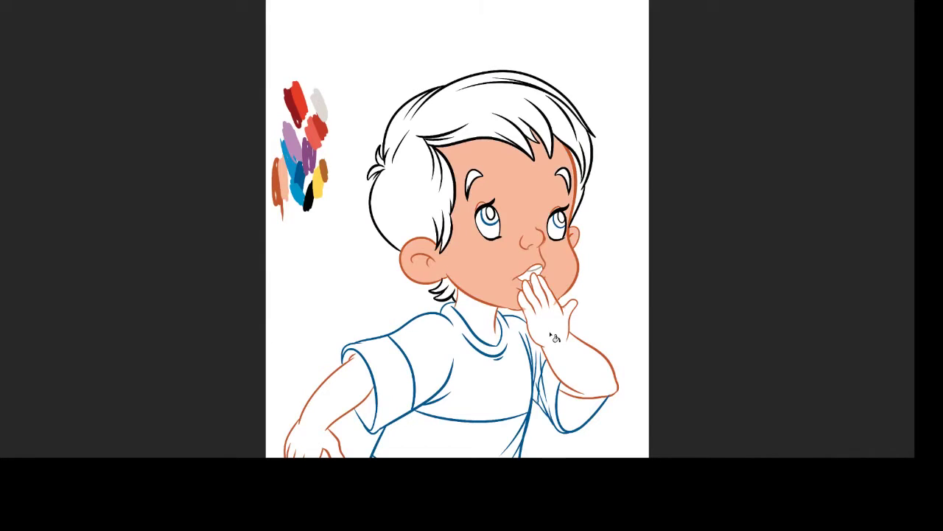
# Step: Fill the raised hand and both arms with the same peach skin colour and try filling the neck
pyautogui.click(549, 321)
pyautogui.click(341, 394)
pyautogui.click(467, 309)
pyautogui.hotkey('ctrl', 'z')
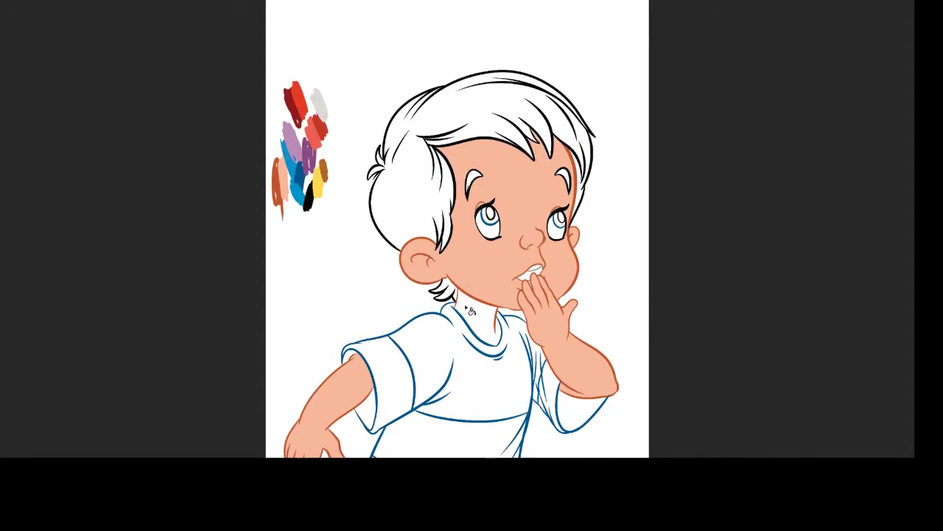